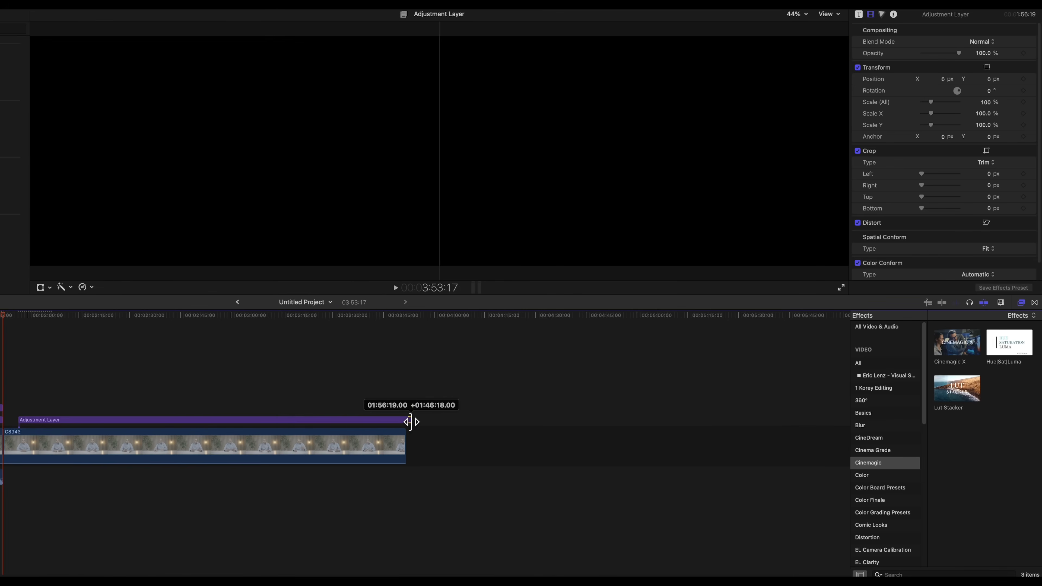
# - Extend the adjustment layer back to the start of clip C8943 and place a second adjustment layer above it
pyautogui.moveTo(19, 420); pyautogui.dragTo(5, 420)
pyautogui.moveTo(0, 263); pyautogui.dragTo(127, 404)
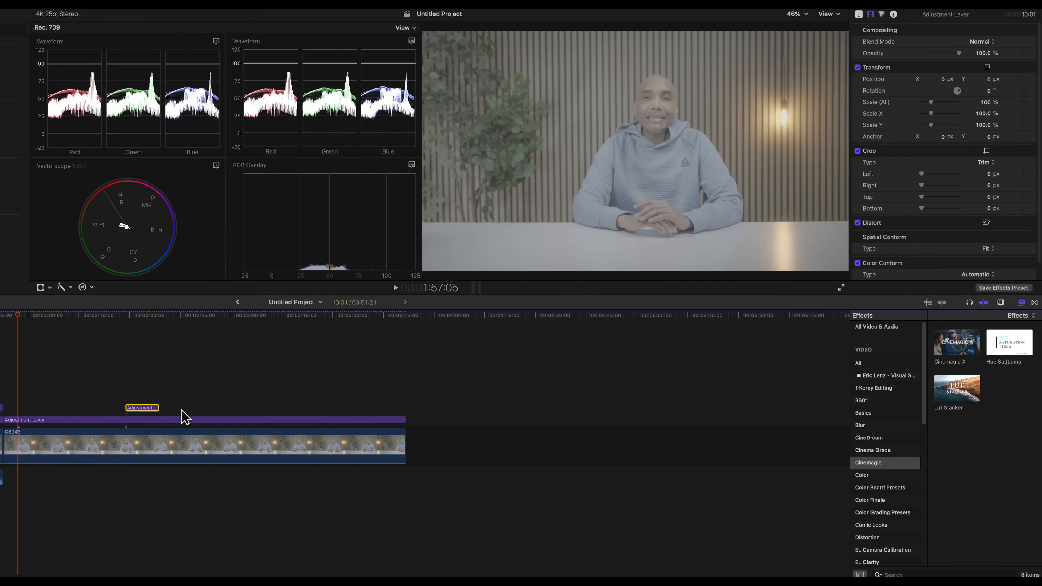
# - Rename the upper adjustment layer LUT and stretch it over the full length of clip C8943
pyautogui.rightClick(149, 409)
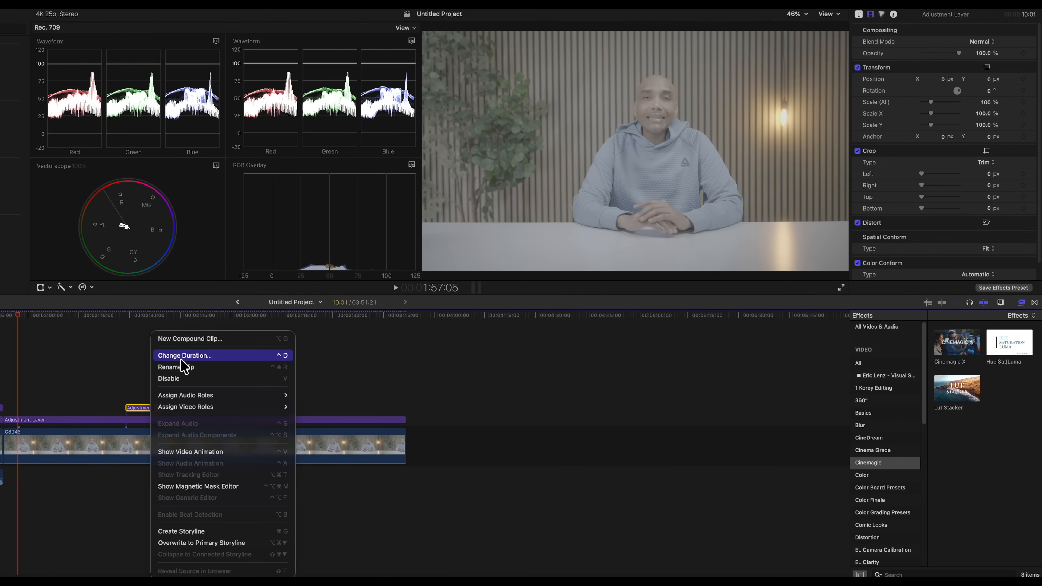
pyautogui.click(181, 371)
pyautogui.press('Return')
pyautogui.moveTo(155, 408); pyautogui.dragTo(405, 409)
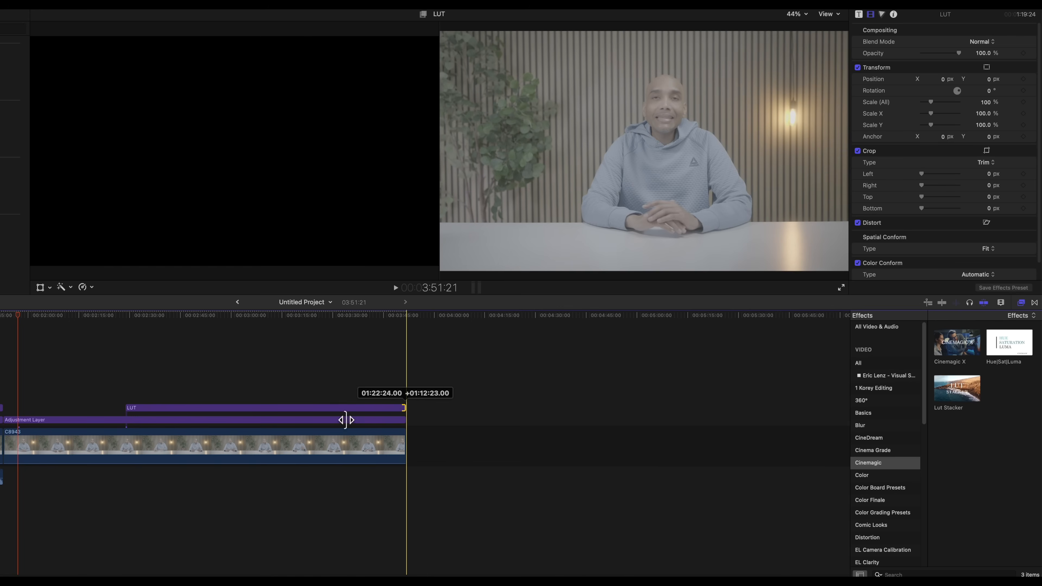
pyautogui.moveTo(126, 409); pyautogui.dragTo(9, 408)
pyautogui.press('super+7')
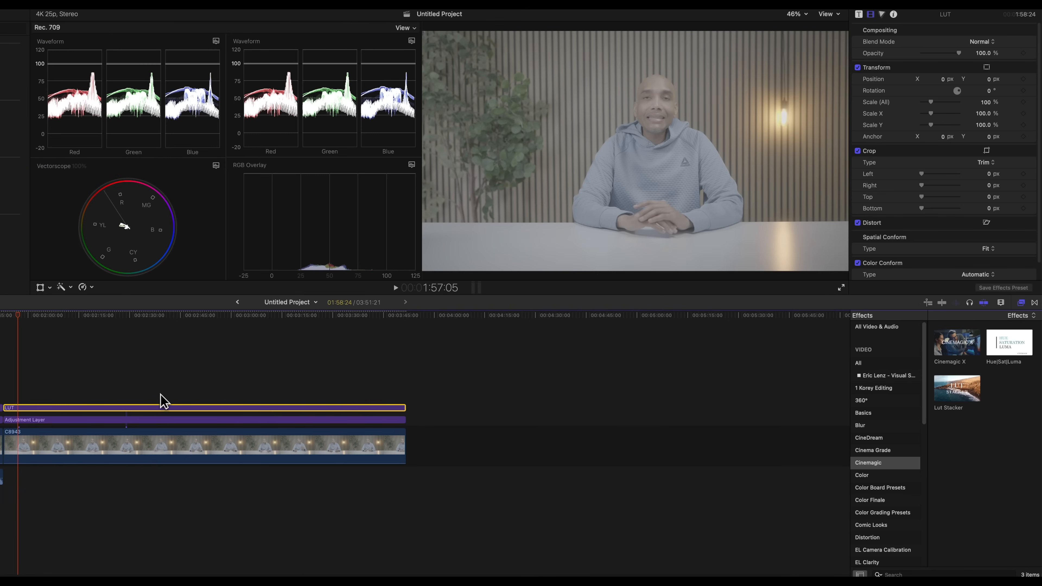
# - Apply the Lut Stacker effect to the LUT layer and set its first LUT to Eglinton at 100% mix
pyautogui.moveTo(952, 392); pyautogui.dragTo(350, 412)
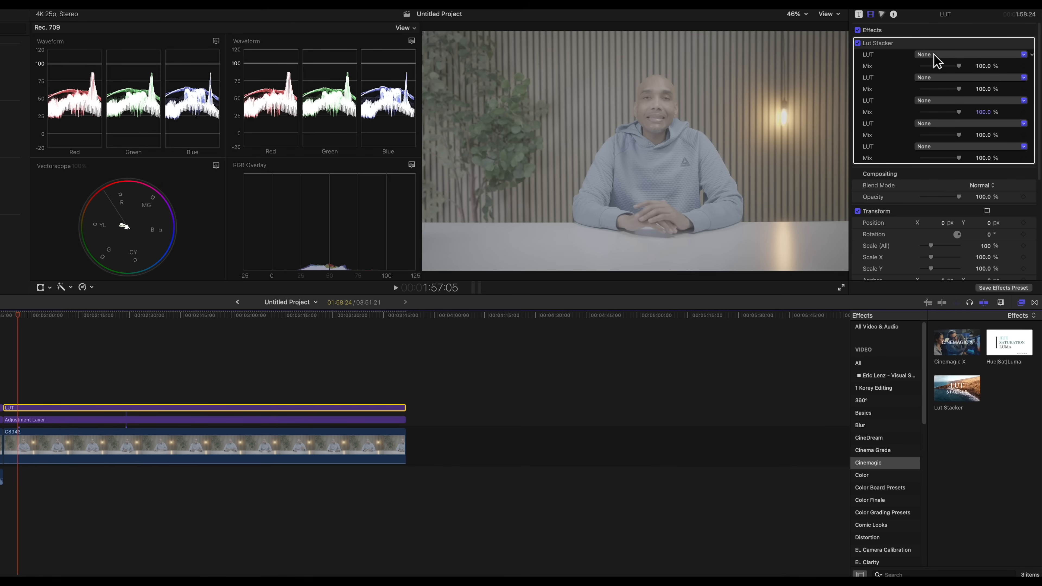
pyautogui.click(950, 55)
pyautogui.moveTo(920, 143)
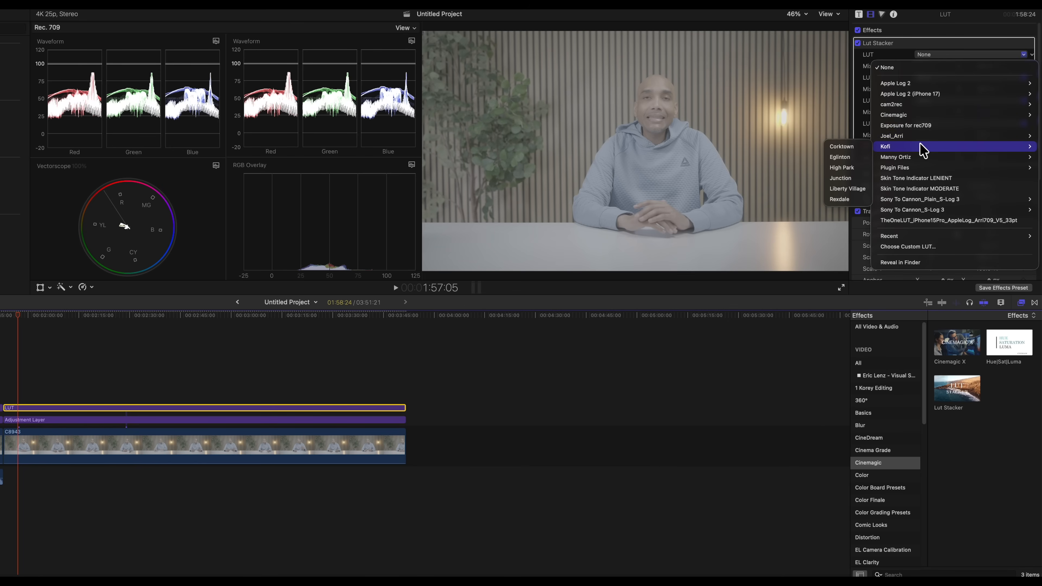
pyautogui.click(847, 158)
pyautogui.moveTo(959, 65)
pyautogui.mouseDown()
pyautogui.moveTo(915, 66)
pyautogui.moveTo(978, 70)
pyautogui.mouseUp()
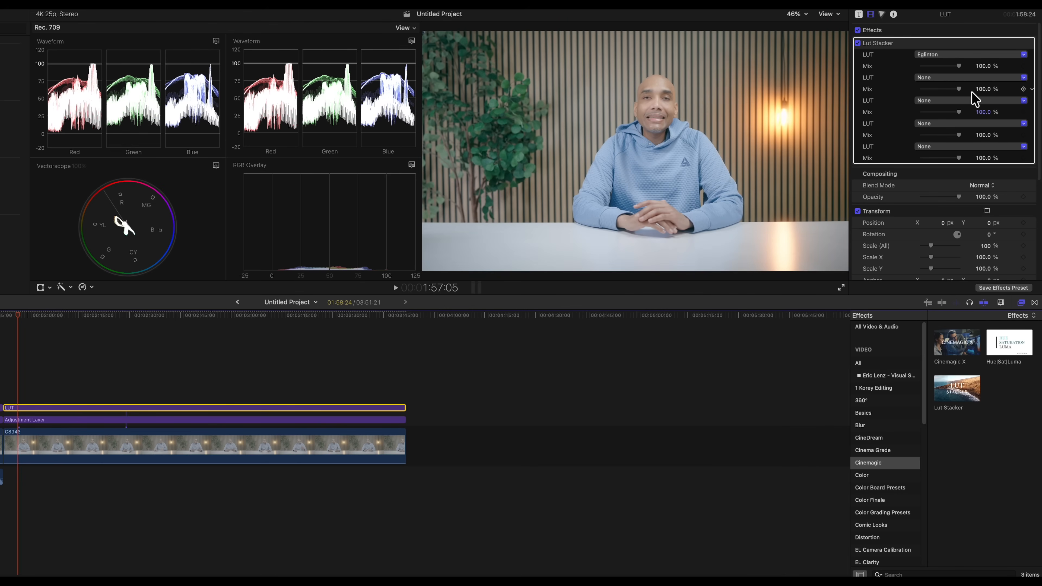
# - Apply the Cinemagic X effect to the lower adjustment layer and set its Exposure to 9.65
pyautogui.moveTo(958, 347); pyautogui.dragTo(344, 425)
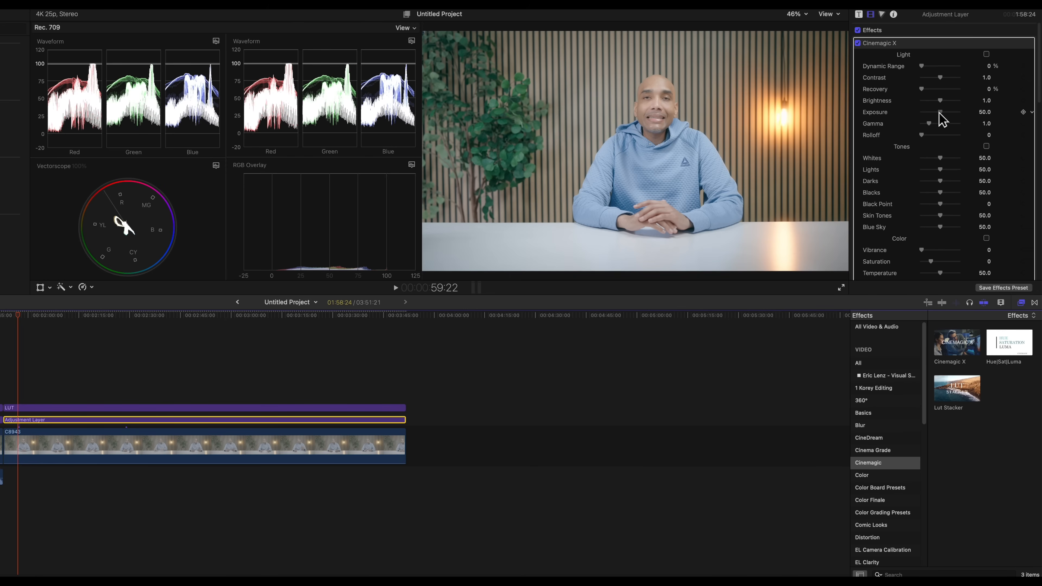
pyautogui.moveTo(940, 112)
pyautogui.mouseDown()
pyautogui.moveTo(911, 115)
pyautogui.moveTo(962, 111)
pyautogui.moveTo(925, 115)
pyautogui.mouseUp()
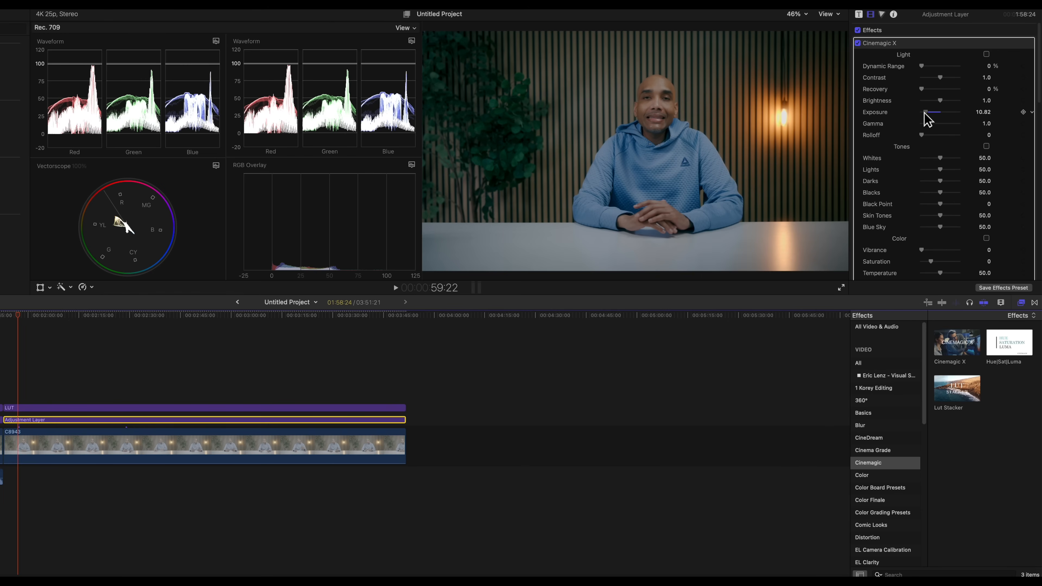
pyautogui.click(983, 112)
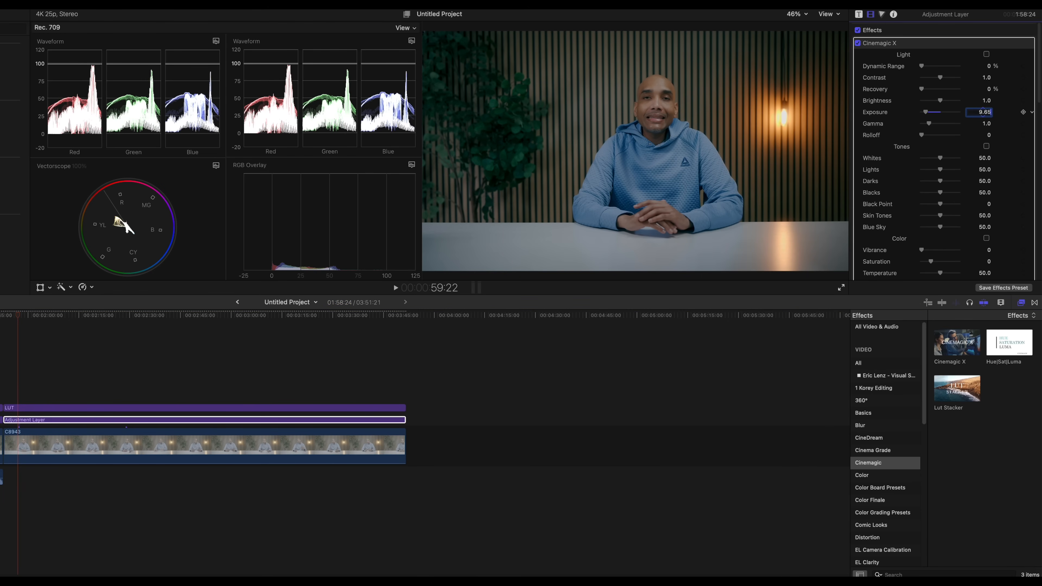
pyautogui.write('9.65')
pyautogui.press('Tab')
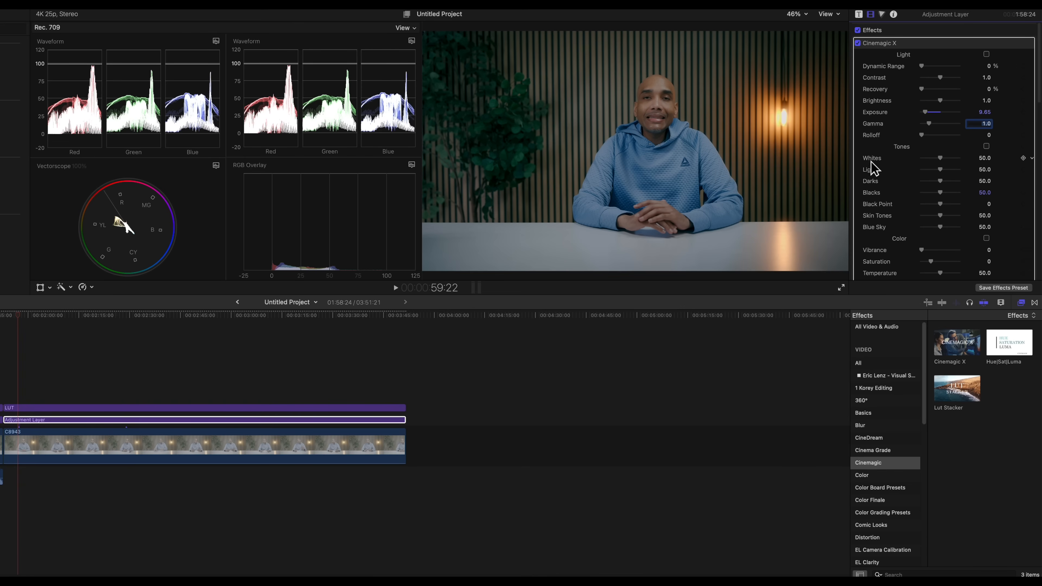
# - Lower the Cinemagic X Gamma to about 0.93 and Contrast to about 0.88
pyautogui.moveTo(926, 122); pyautogui.dragTo(927, 123)
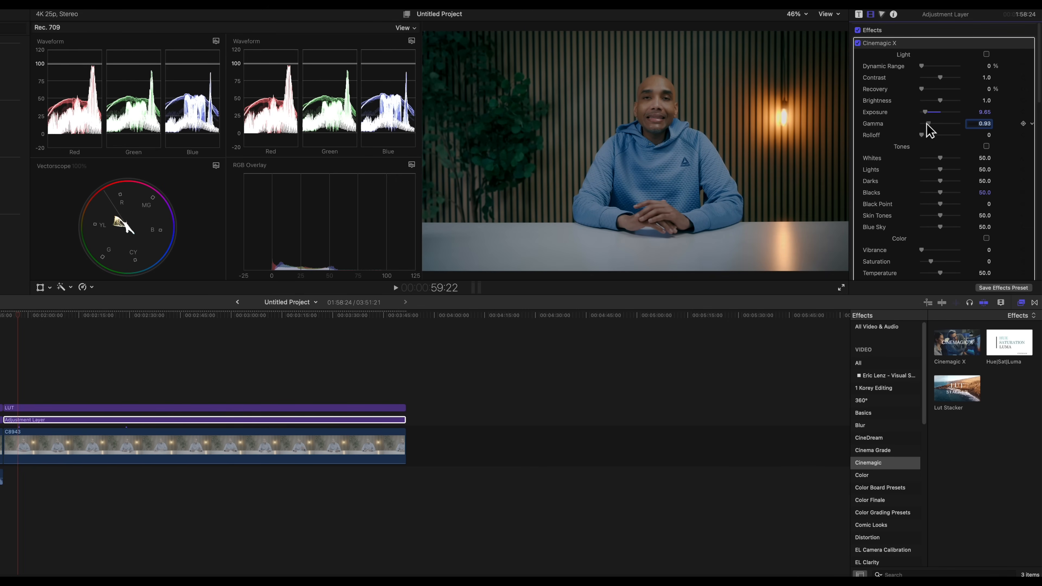
pyautogui.moveTo(927, 124); pyautogui.dragTo(929, 124)
pyautogui.moveTo(939, 77); pyautogui.dragTo(938, 77)
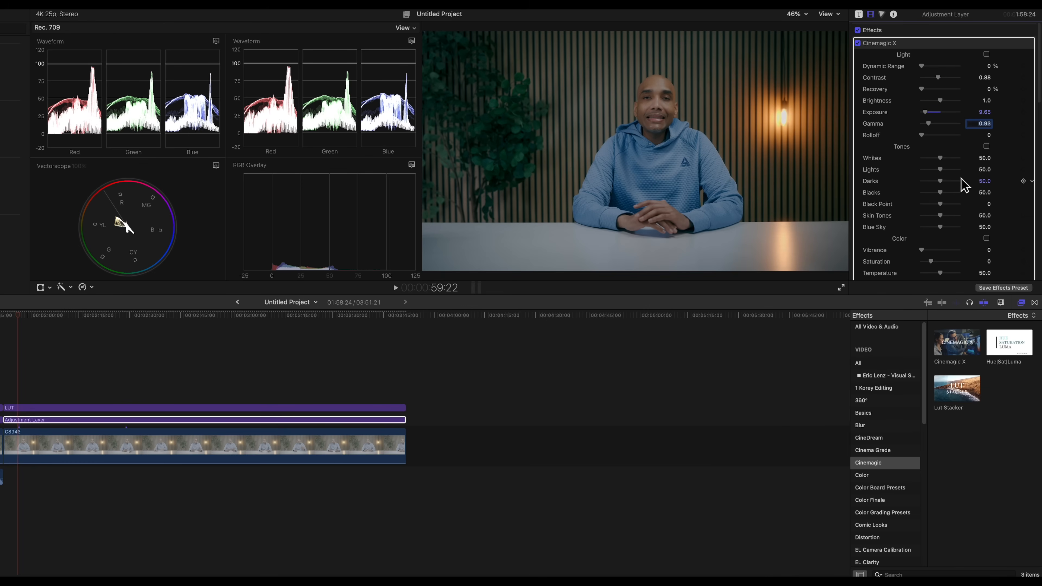
pyautogui.scroll(-2, 963, 184)
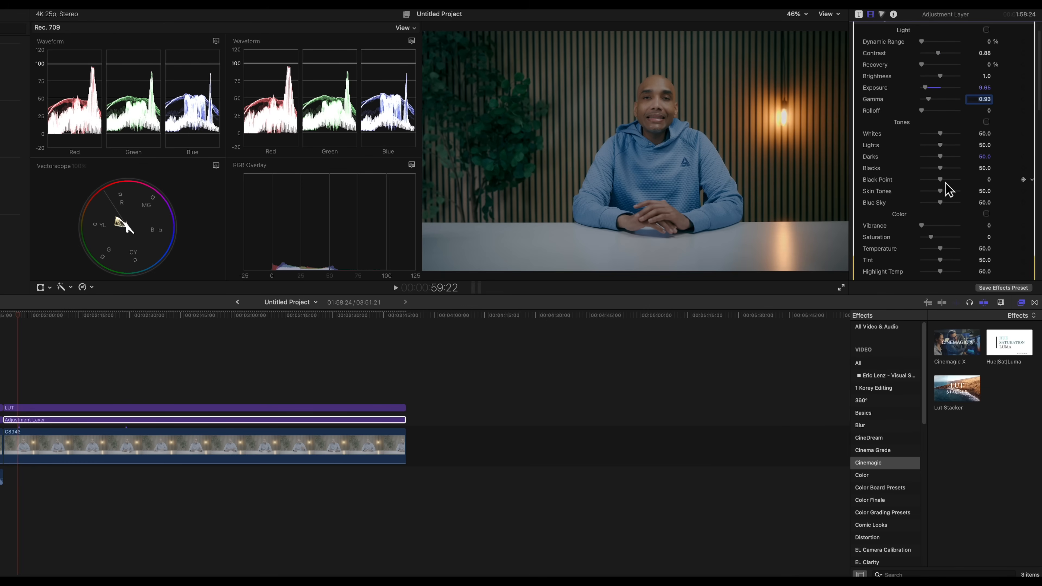
pyautogui.moveTo(939, 135)
pyautogui.mouseDown()
pyautogui.moveTo(974, 145)
pyautogui.moveTo(943, 145)
pyautogui.mouseUp()
pyautogui.press('super+z')
# - Raise the Saturation in the Cinemagic X color settings to about 1.3
pyautogui.scroll(-3, 988, 221)
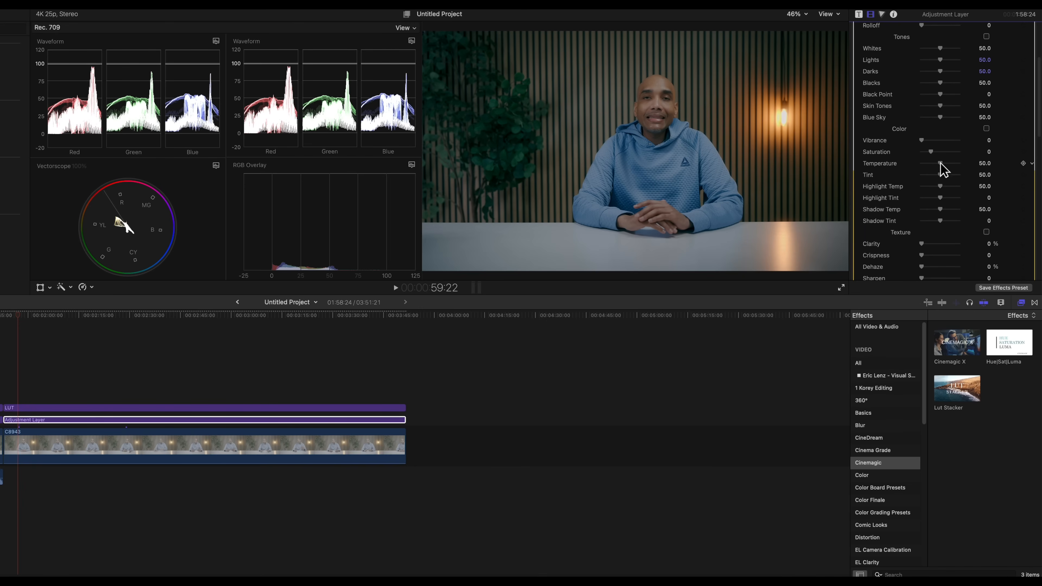
pyautogui.moveTo(930, 150); pyautogui.dragTo(934, 152)
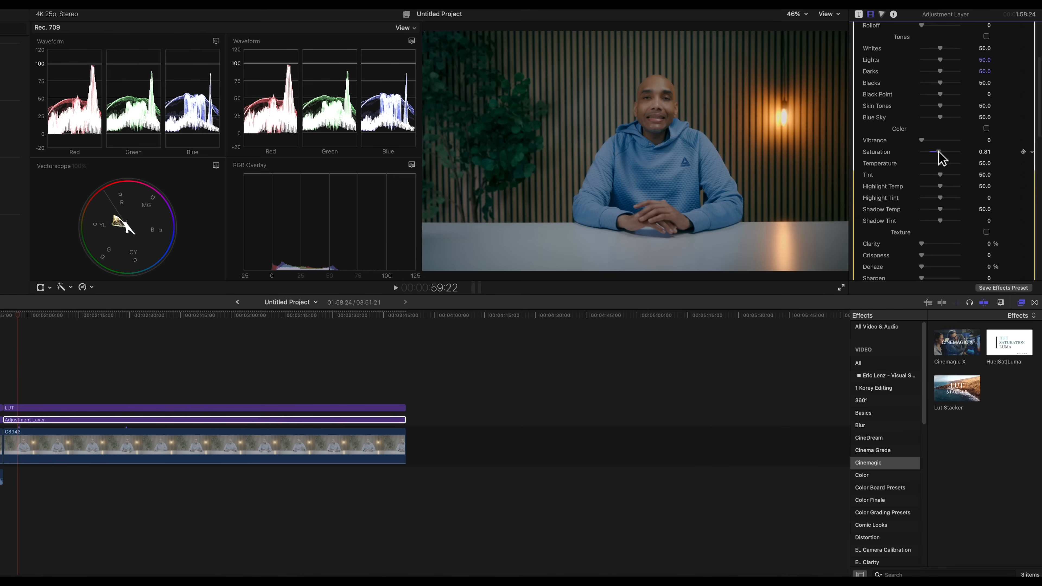
pyautogui.moveTo(941, 154); pyautogui.dragTo(943, 151)
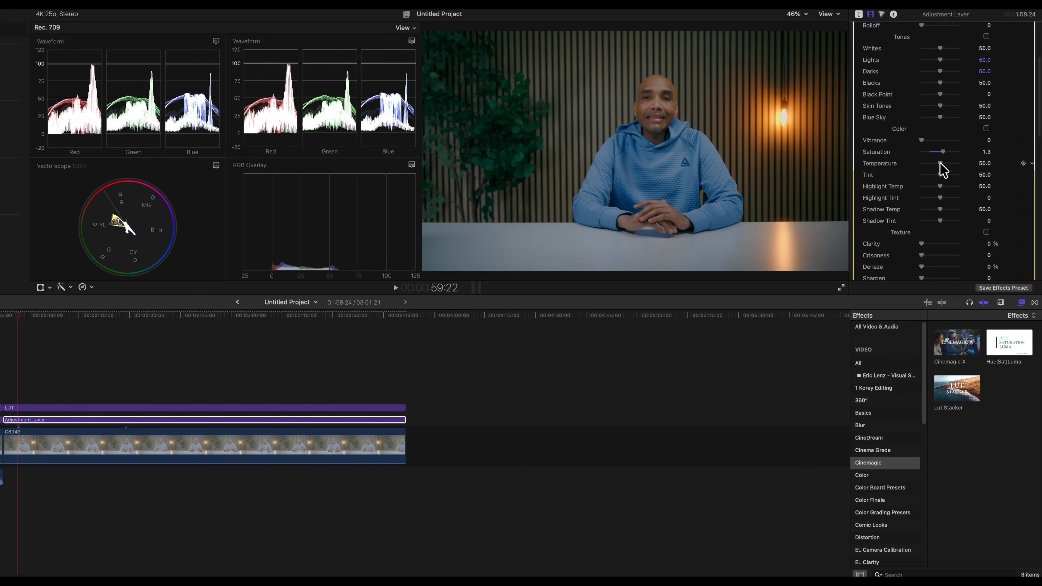
# - Set the Cinemagic X Temperature to 44 and raise the Vibrance to about 25.4
pyautogui.moveTo(940, 163)
pyautogui.mouseDown()
pyautogui.moveTo(922, 164)
pyautogui.moveTo(963, 164)
pyautogui.moveTo(939, 165)
pyautogui.mouseUp()
pyautogui.moveTo(939, 164); pyautogui.dragTo(940, 164)
pyautogui.press('Tab')
pyautogui.click(984, 164)
pyautogui.write('44')
pyautogui.press('Tab')
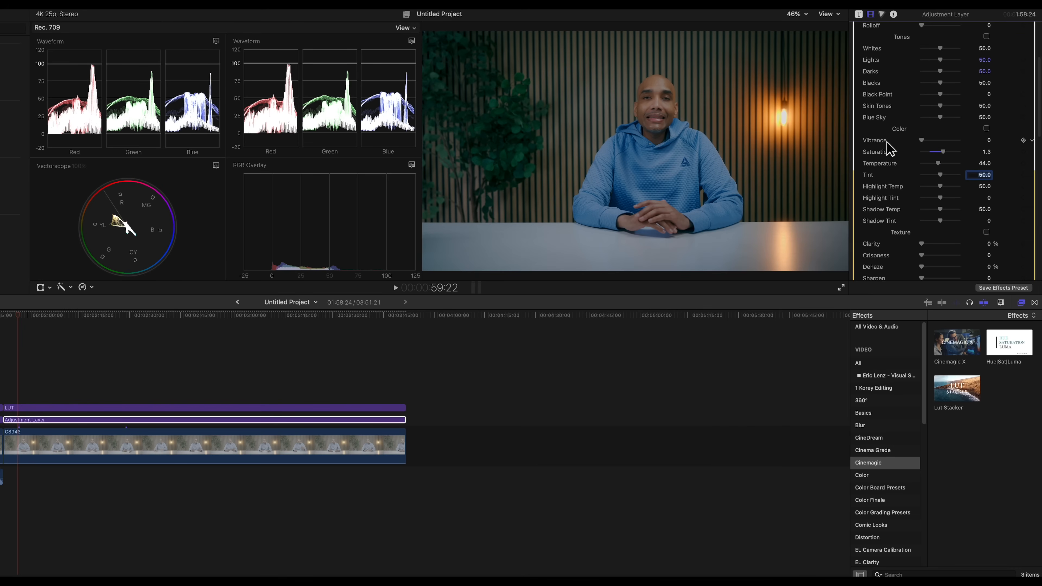
pyautogui.moveTo(924, 140); pyautogui.dragTo(927, 144)
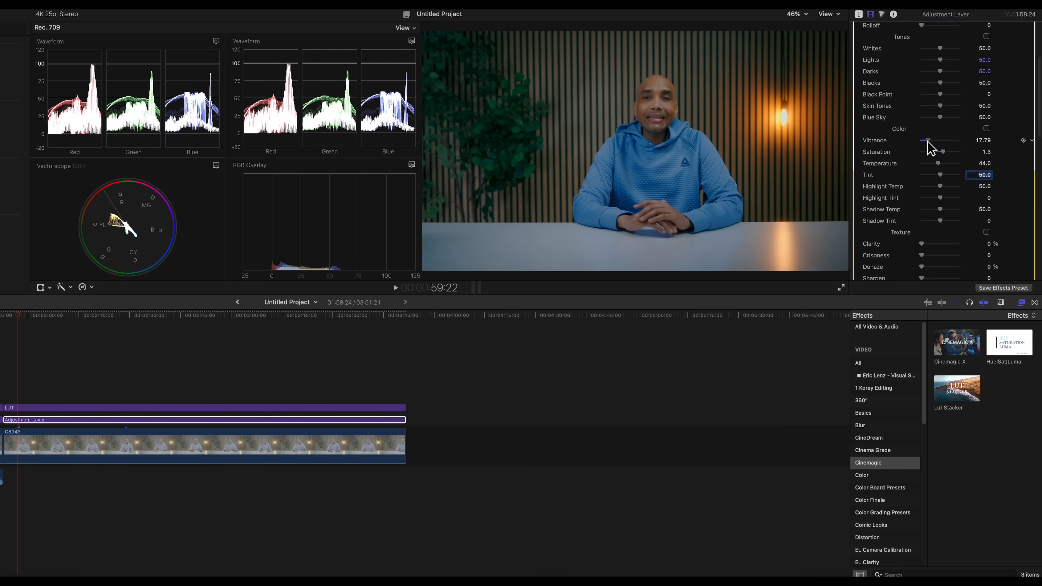
pyautogui.moveTo(927, 141); pyautogui.dragTo(931, 140)
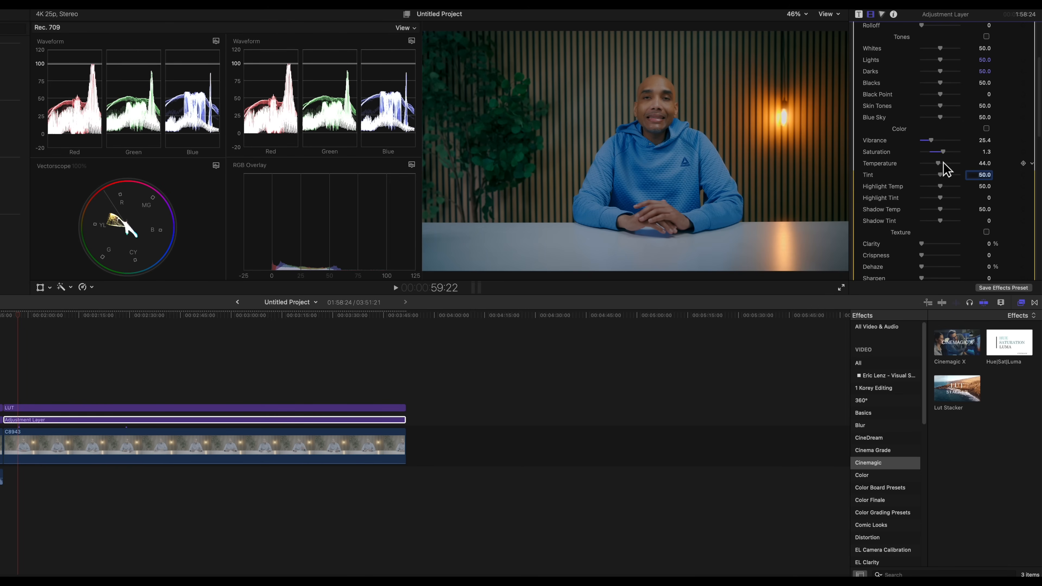
# - Try the Cinema look at 100 and Film Grain at about 0.66, and return both to 0
pyautogui.scroll(-5, 943, 168)
pyautogui.scroll(-1, 936, 172)
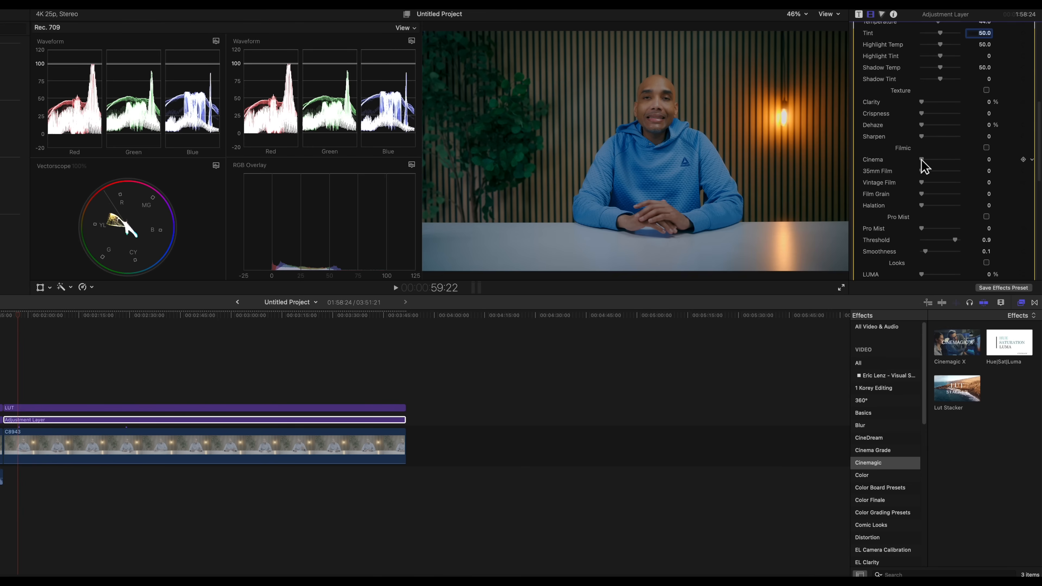
pyautogui.moveTo(920, 160); pyautogui.dragTo(994, 163)
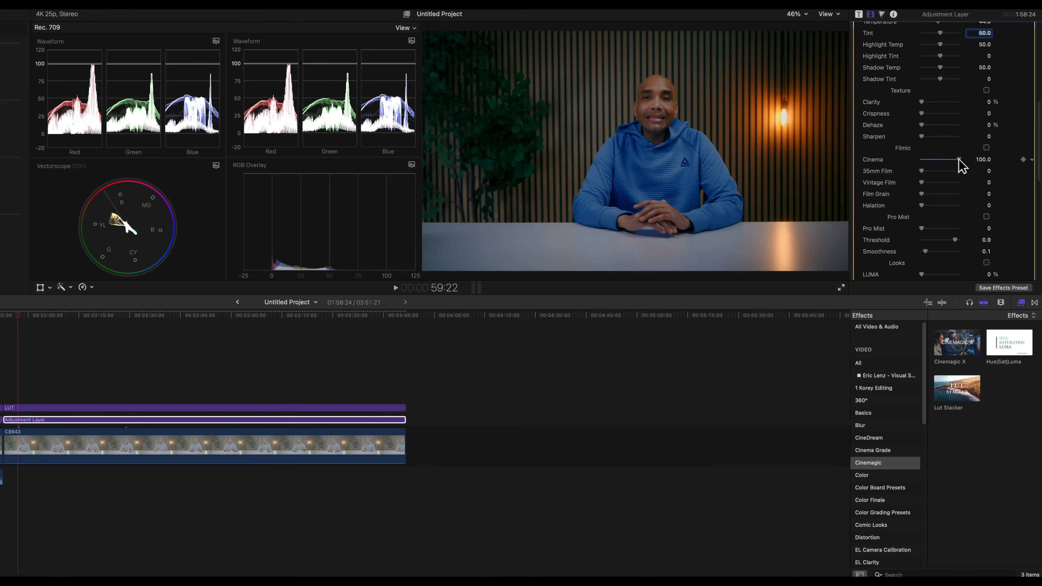
pyautogui.moveTo(958, 160); pyautogui.dragTo(950, 201)
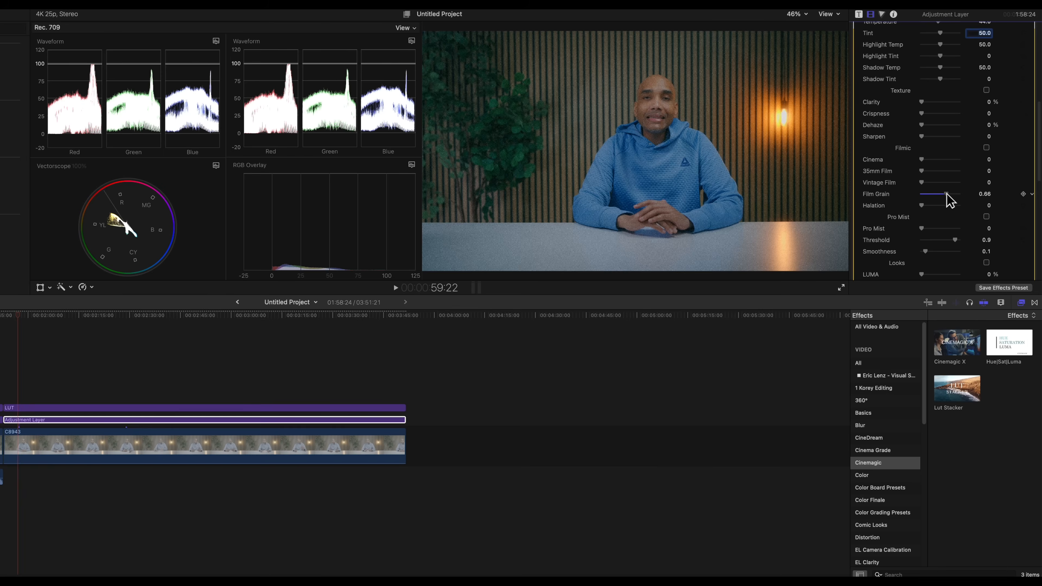
pyautogui.moveTo(945, 196); pyautogui.dragTo(903, 195)
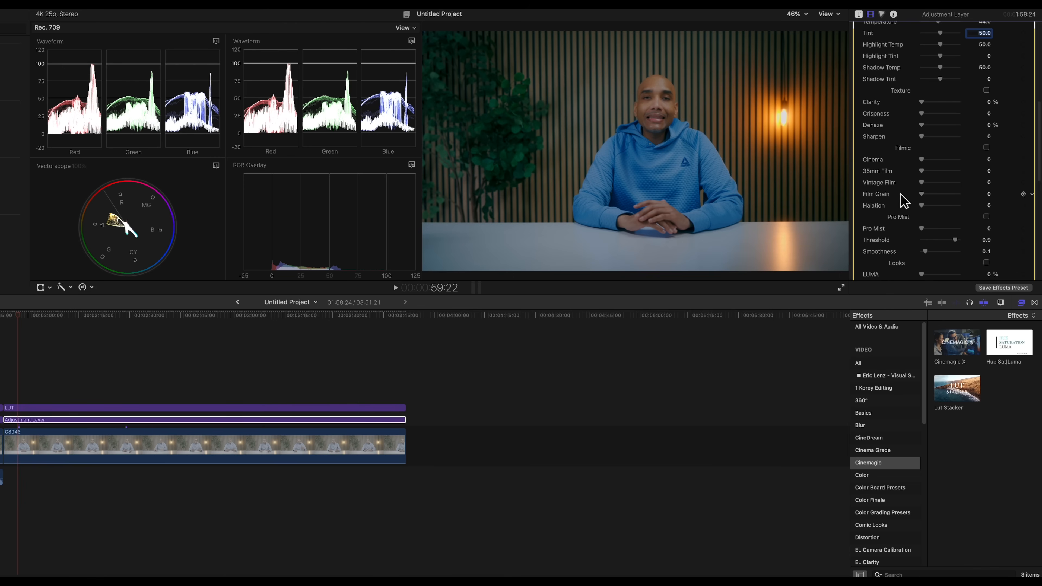
pyautogui.scroll(-5, 925, 223)
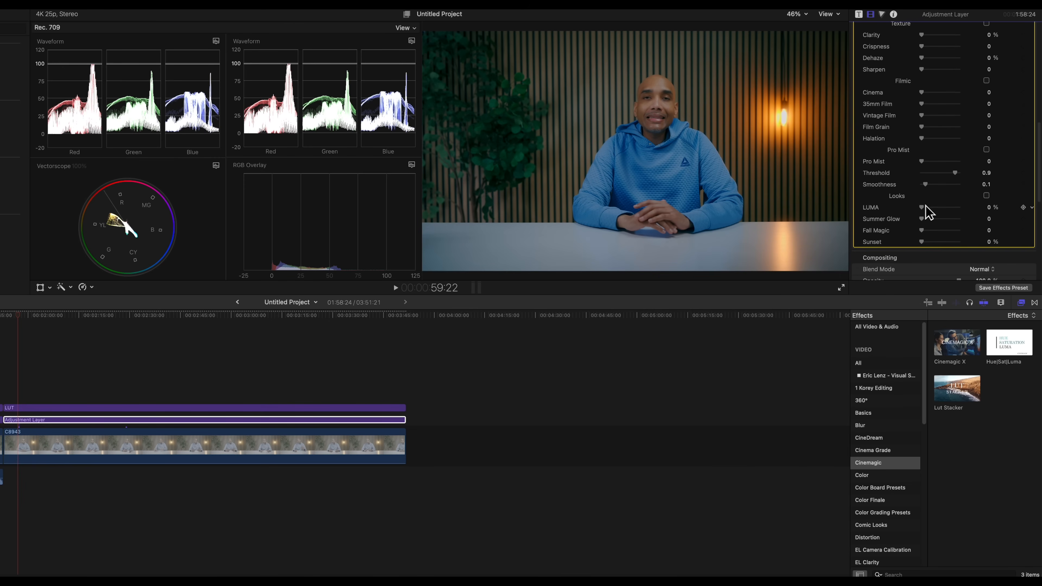
pyautogui.moveTo(923, 212)
pyautogui.mouseDown()
pyautogui.moveTo(947, 215)
pyautogui.moveTo(907, 212)
pyautogui.mouseUp()
# - Select the lower adjustment layer that carries the Cinemagic X effect
pyautogui.scroll(10, 957, 201)
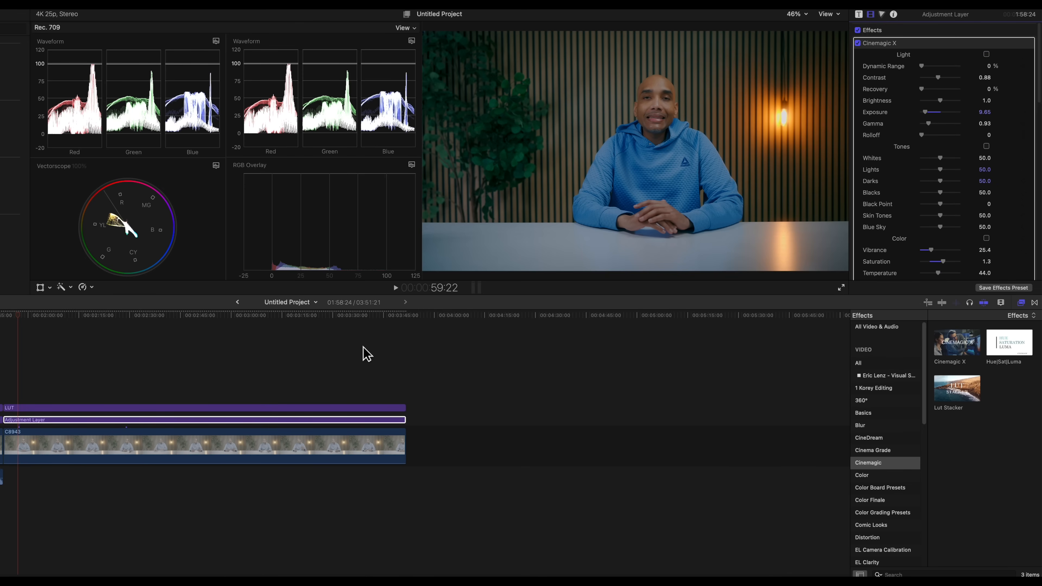
pyautogui.click(121, 421)
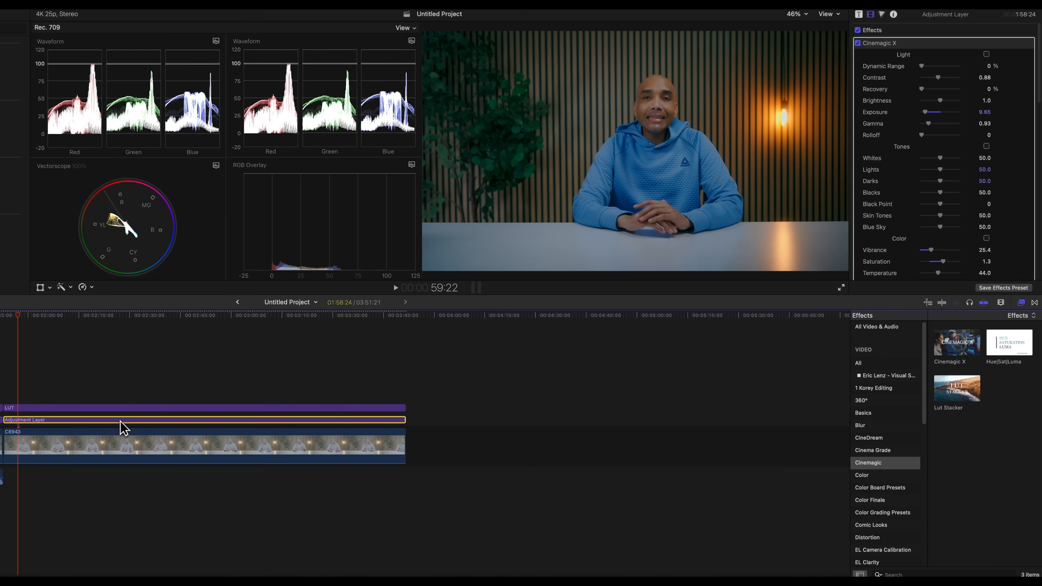